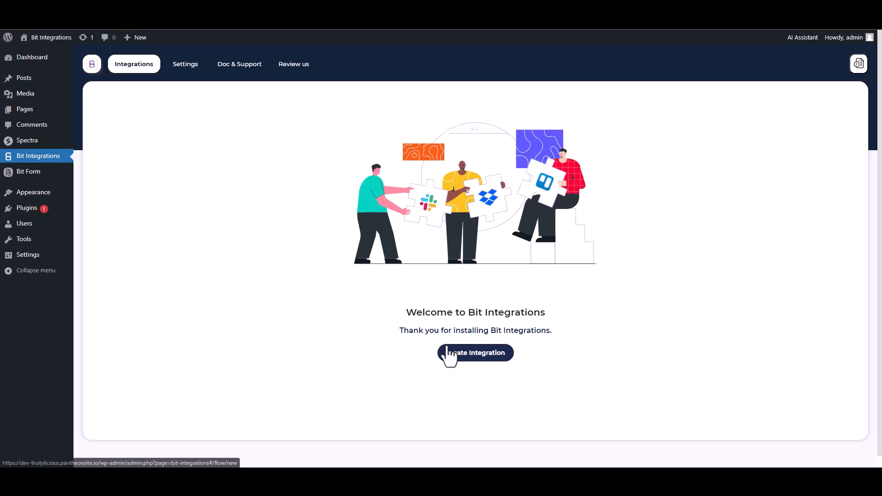
Step: Create a new integration with Spectra as the trigger and start fetching its form data
text(sp)
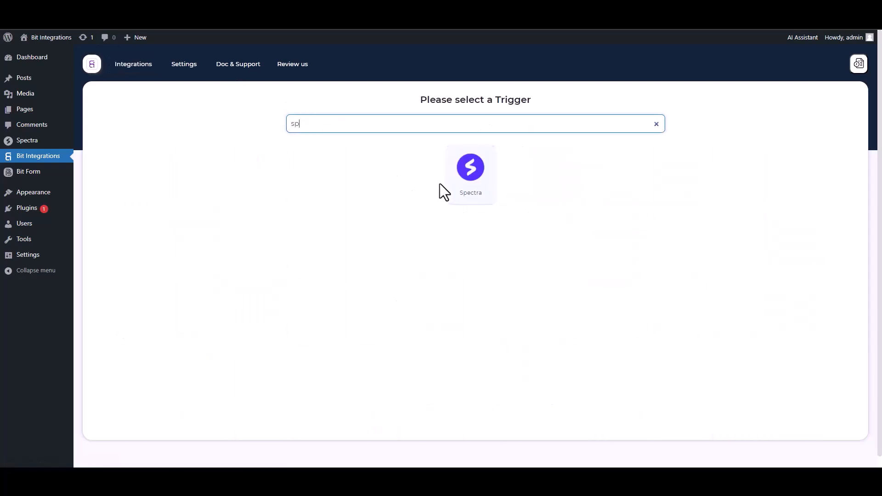
click(448, 182)
click(472, 211)
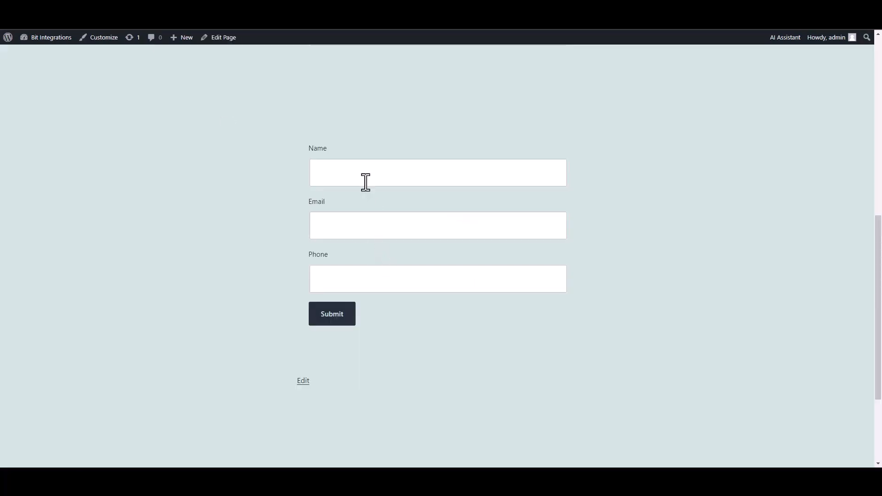
Step: Submit the Spectra form with name 'test', a test e-mail address and a test phone number
click(366, 181)
text(test)
click(521, 228)
text(test@gmail.com)
key(Tab)
text(45645625)
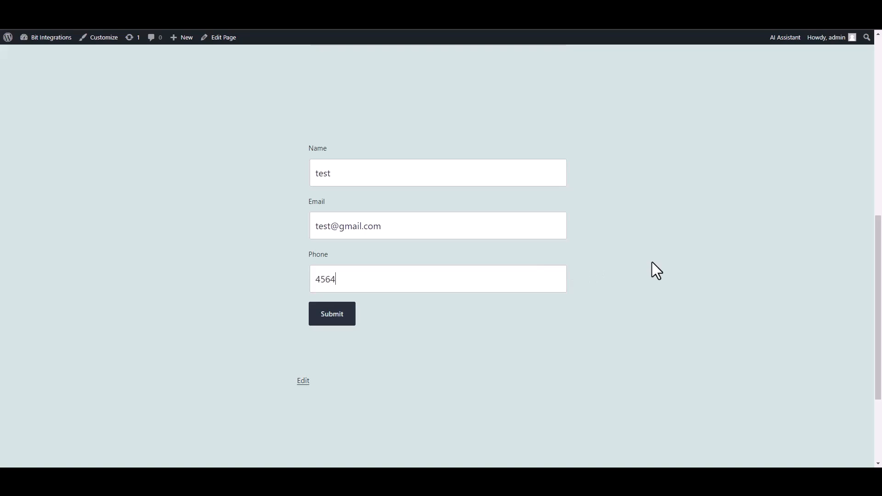
click(337, 316)
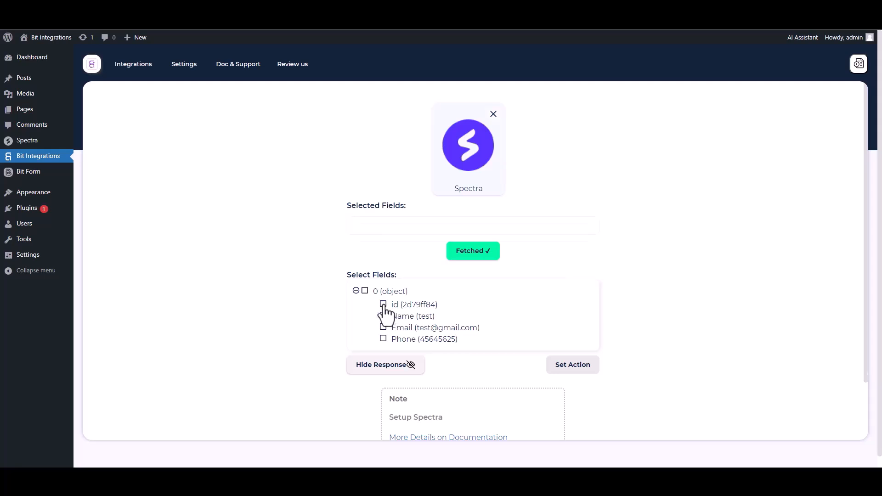
Step: Select the fetched id, Name, Email and Phone fields
click(384, 306)
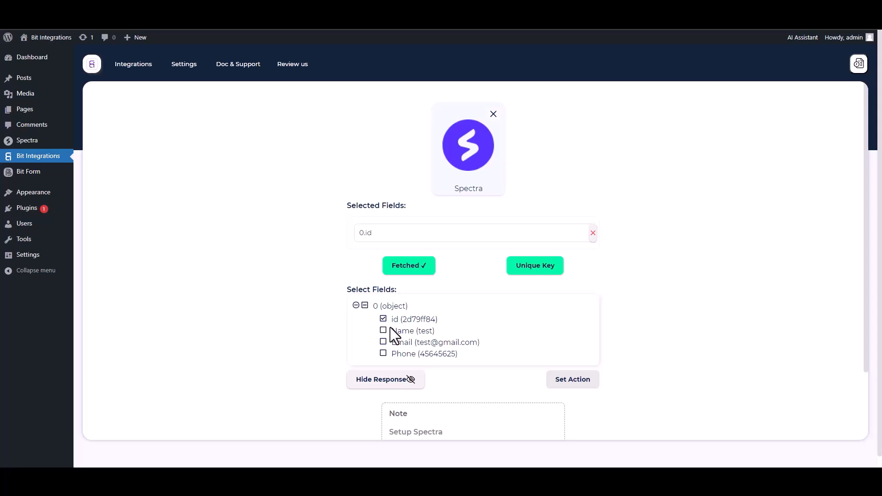
click(387, 331)
click(384, 364)
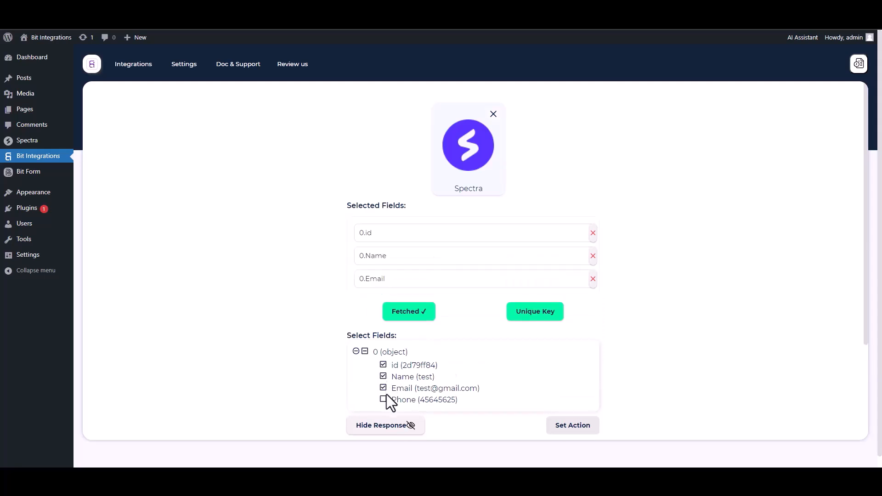
click(384, 399)
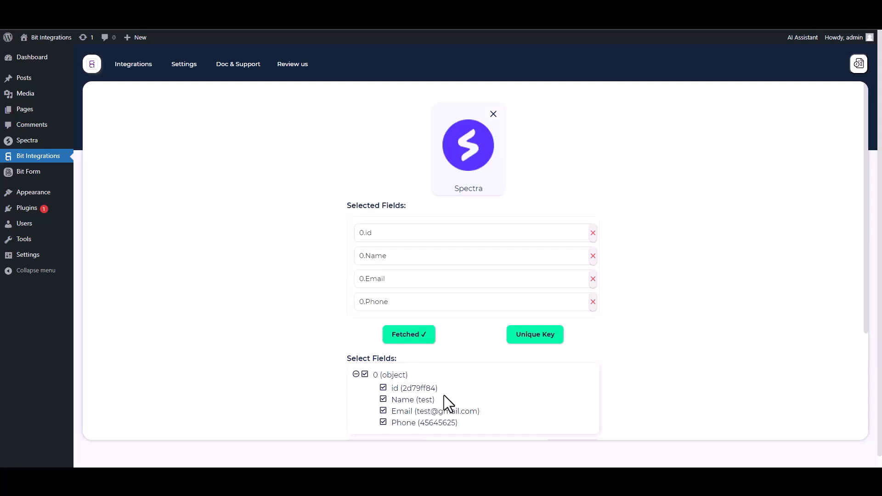
Step: Set 0.id as the unique primary key
click(533, 342)
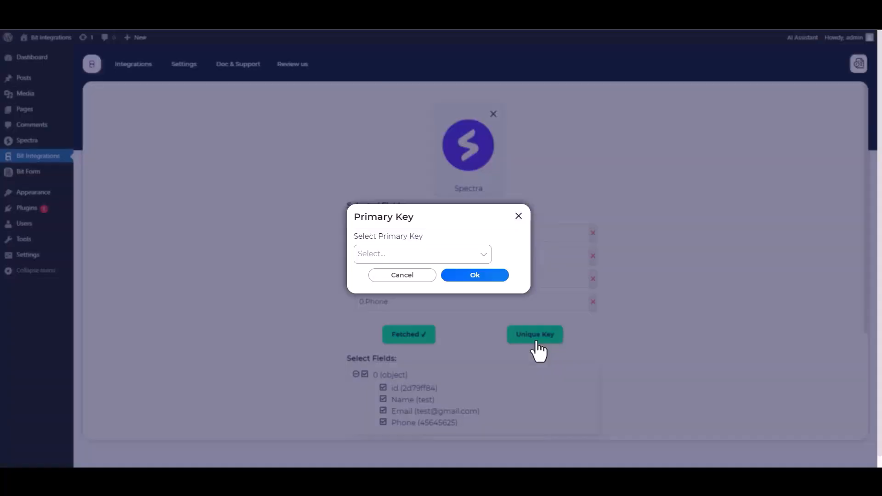
click(416, 255)
click(373, 274)
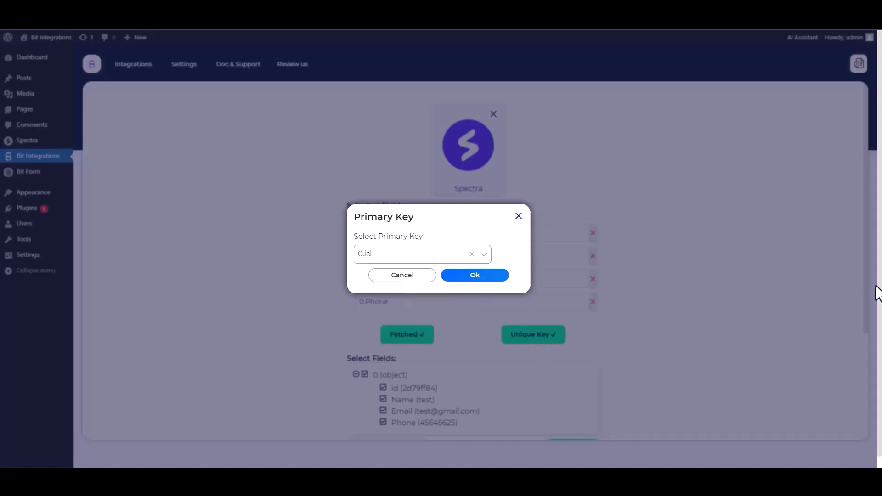
click(475, 277)
scroll(633, 277, down, 1)
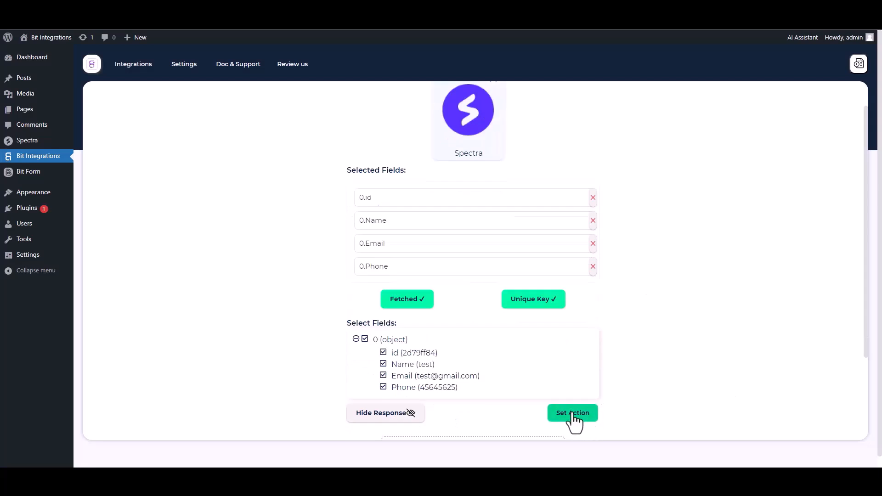
Step: Choose Mailup as the action and point out its Client id and Client secret fields
click(573, 413)
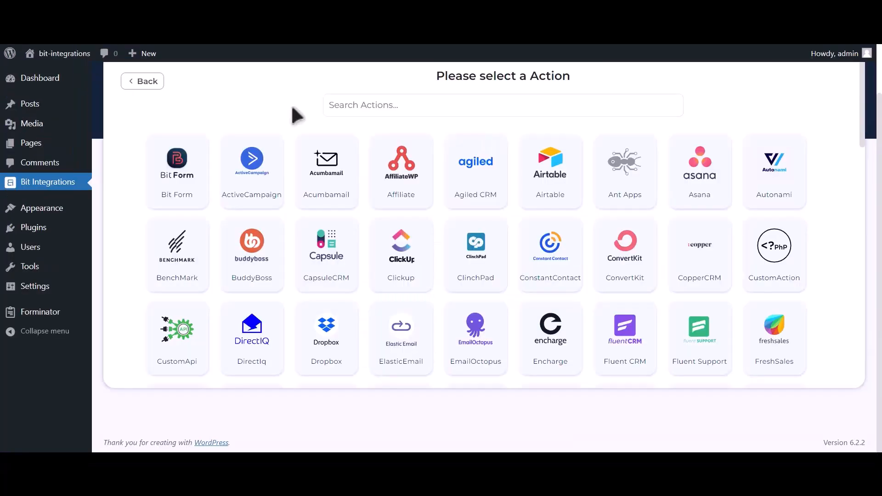
click(466, 97)
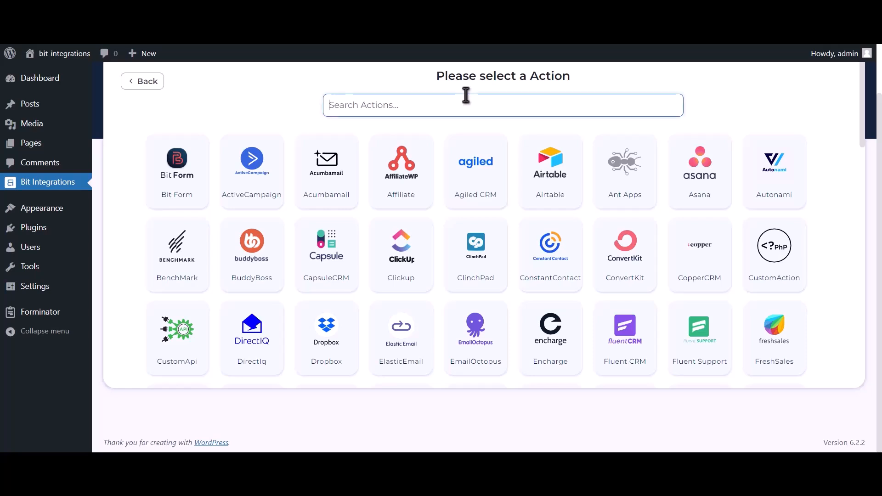
text(Mailup)
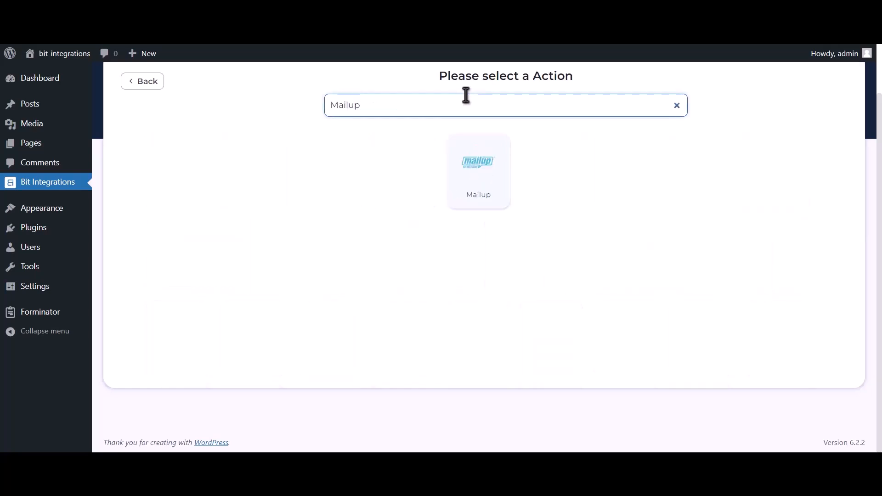
click(464, 186)
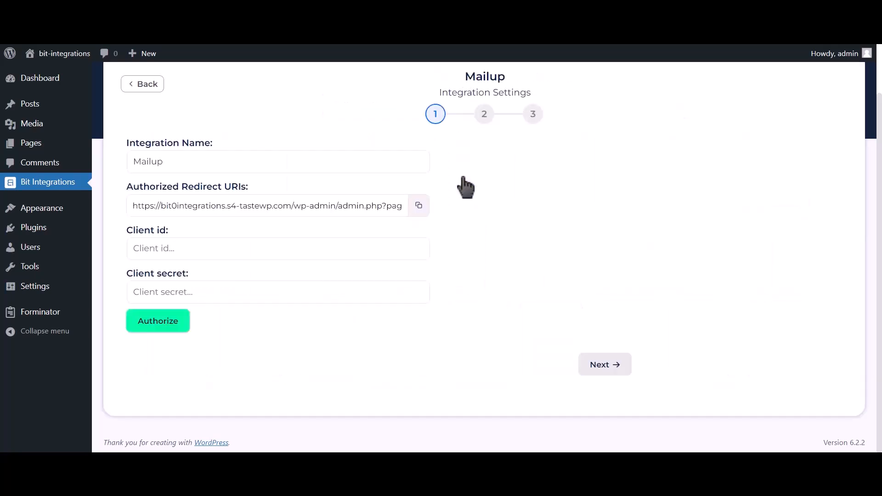
drag(125, 230, 169, 230)
drag(130, 275, 186, 272)
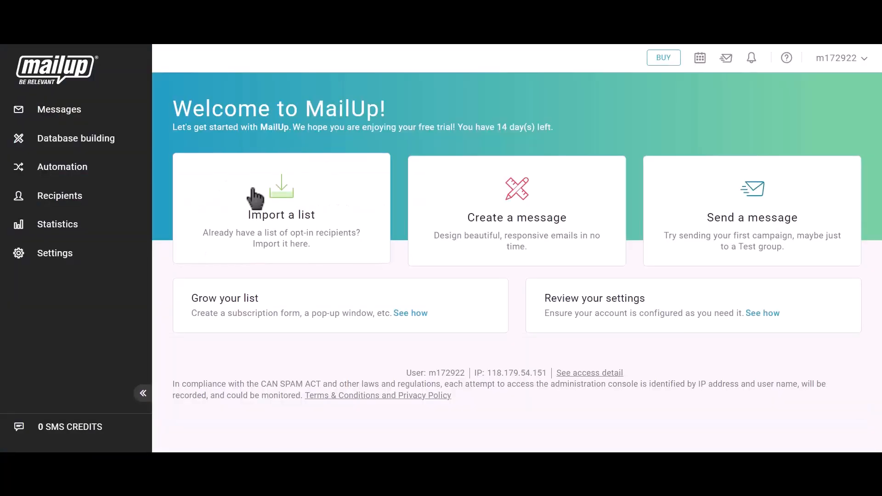
Step: Open MailUp's Settings > Advanced settings > Developer's corner and start a new API key
click(74, 261)
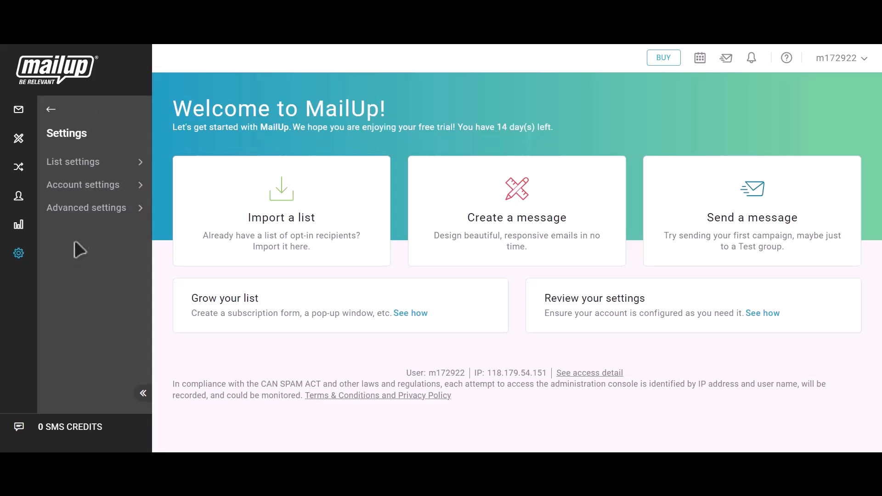
click(94, 213)
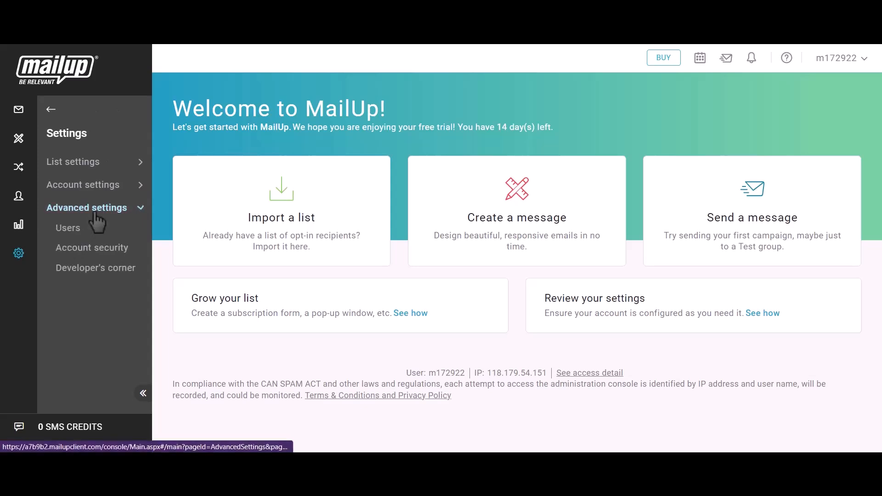
click(102, 271)
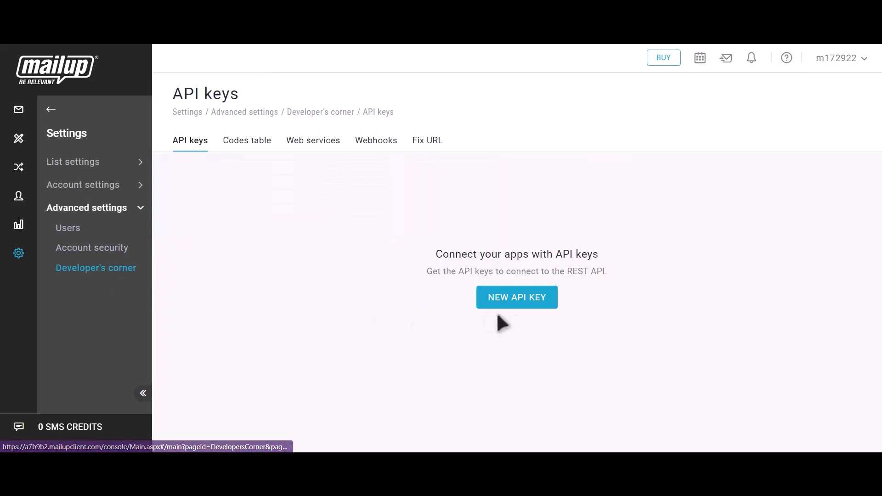
click(530, 304)
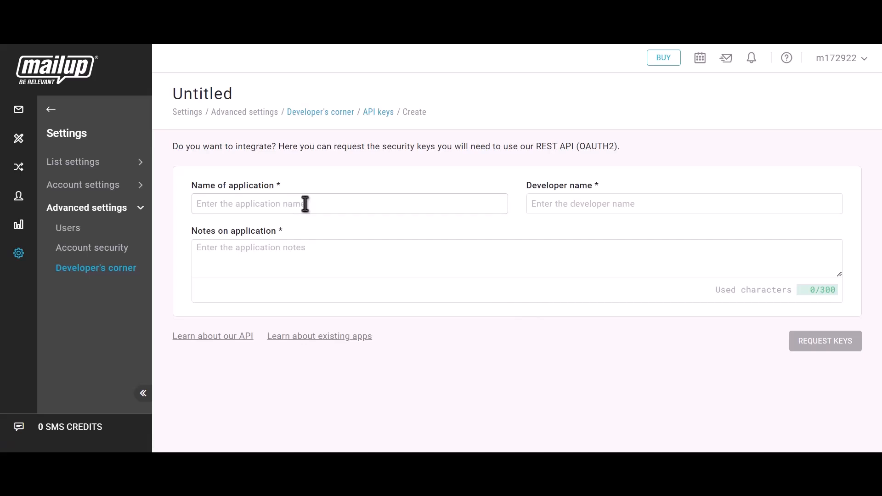
Step: Request API keys with application name and developer 'Bit Integrations', notes 'Bit integrations'
text(Bit)
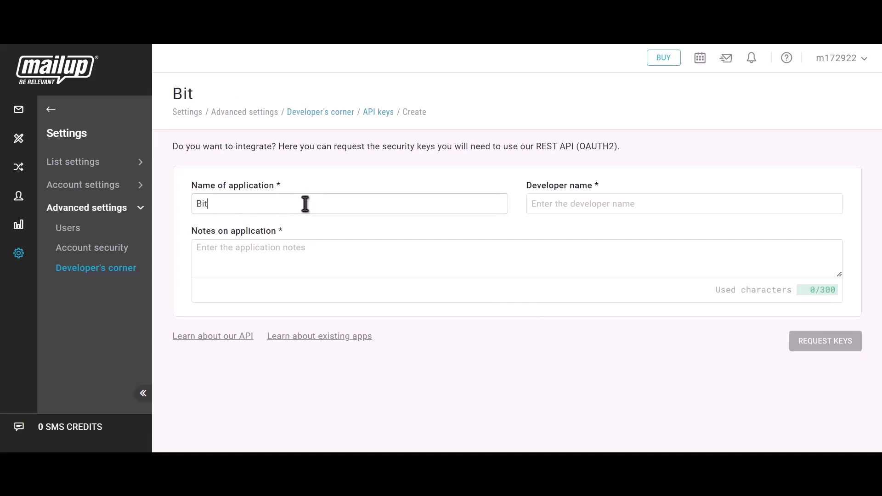
text( Integrations)
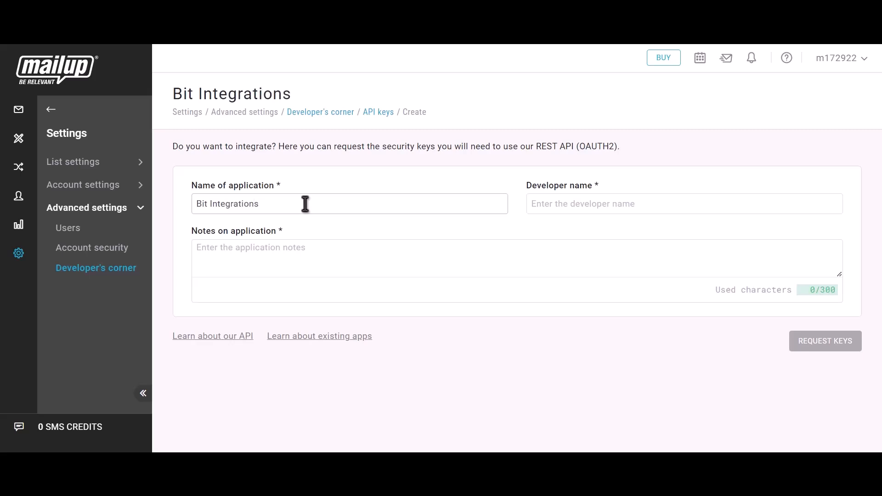
click(587, 208)
text(Bit)
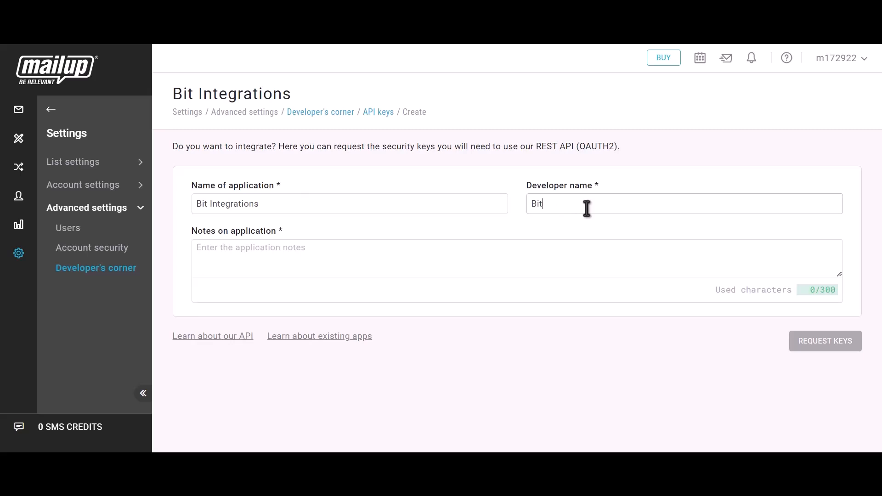
text( Integrations)
click(373, 250)
text(Bit)
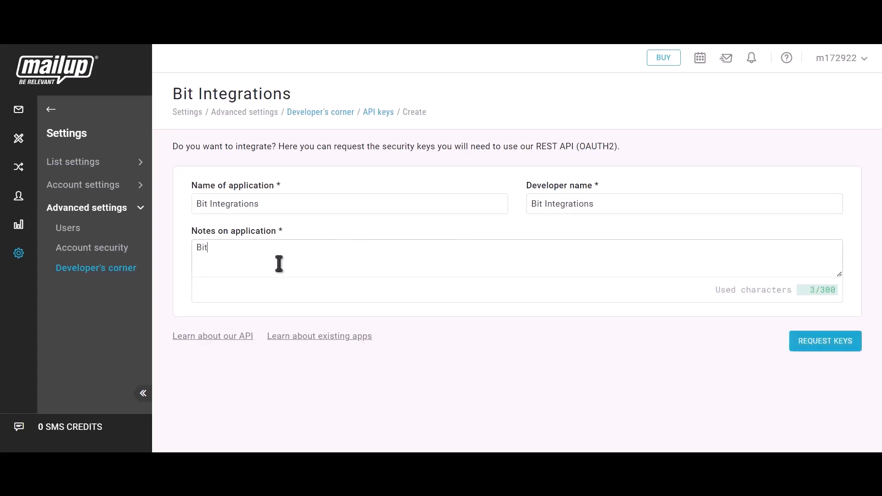
text( integrations)
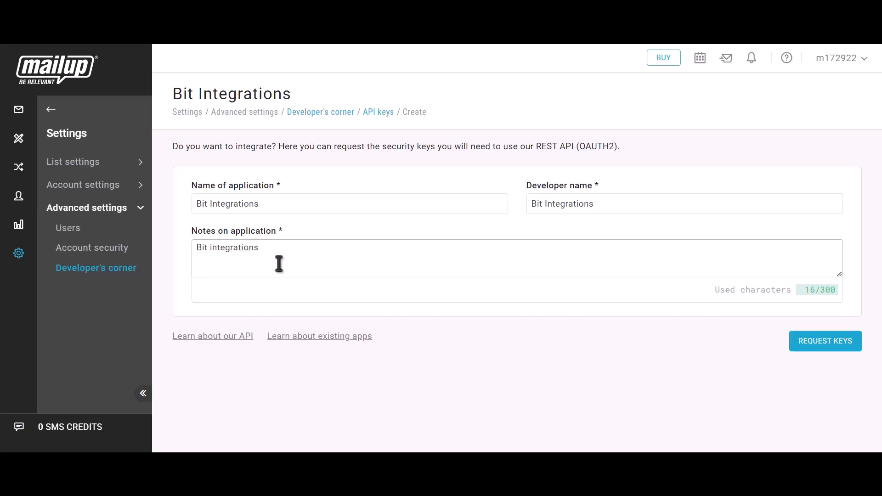
click(839, 359)
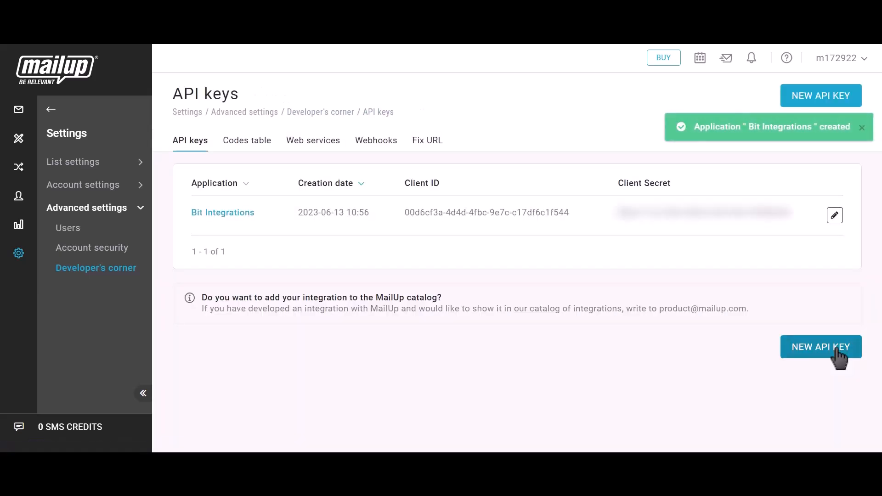
Step: Copy MailUp's Client ID and Client Secret into the Bit Integrations Mailup settings
drag(403, 184, 445, 189)
click(579, 213)
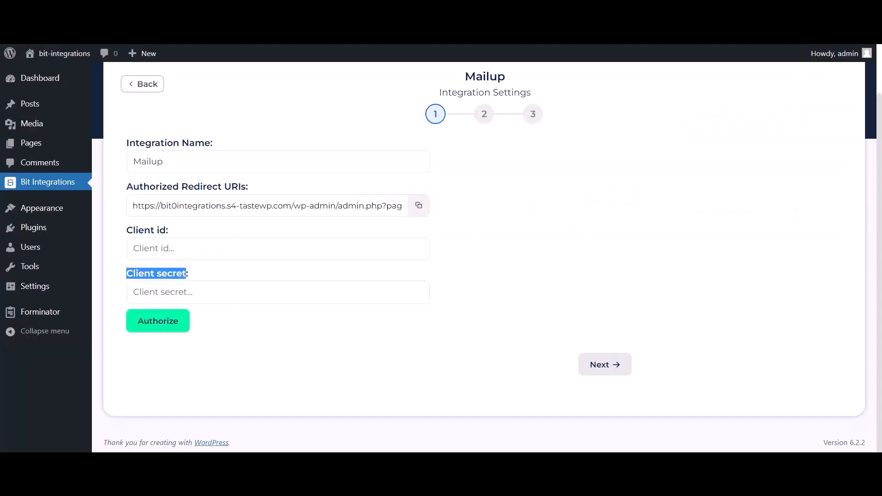
click(215, 250)
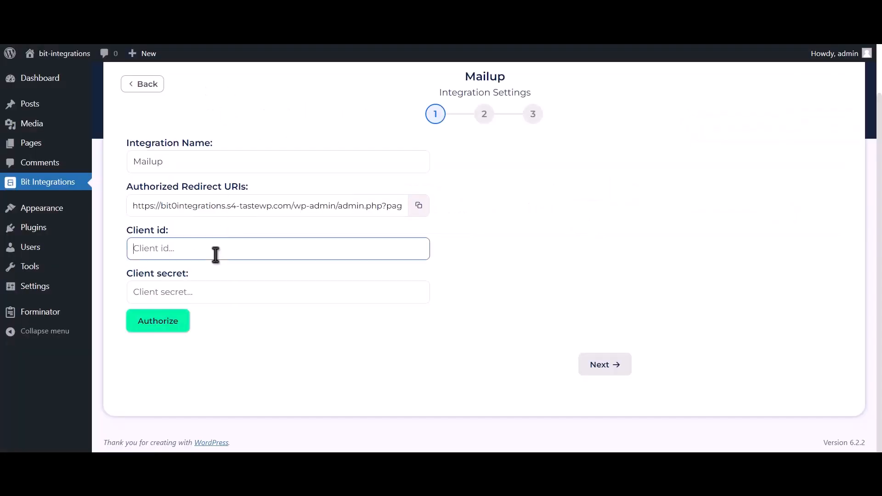
key(ctrl+v)
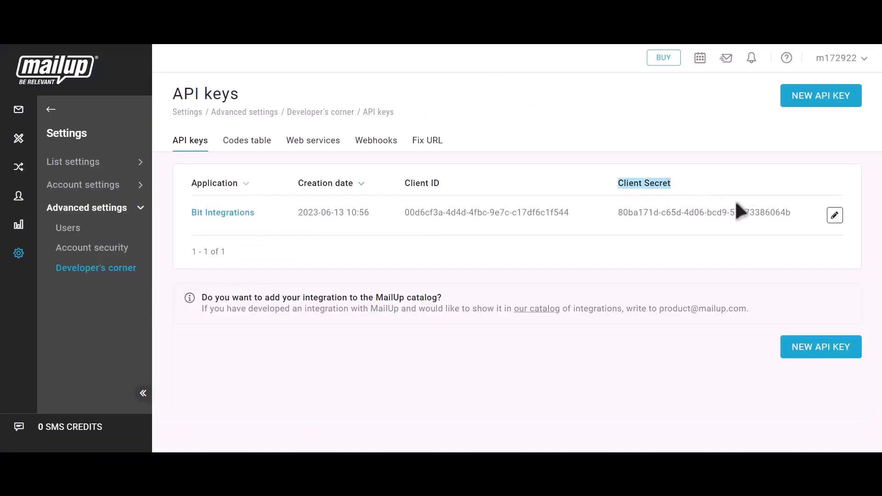
click(801, 213)
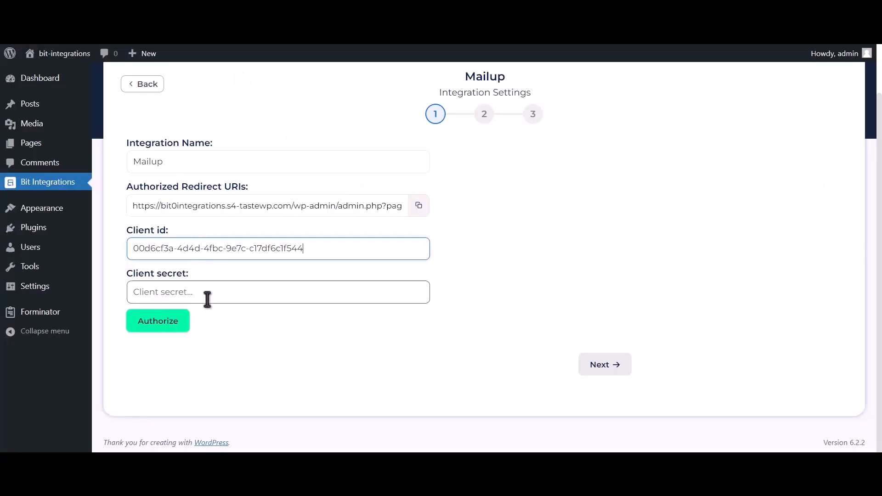
click(207, 299)
key(ctrl+v)
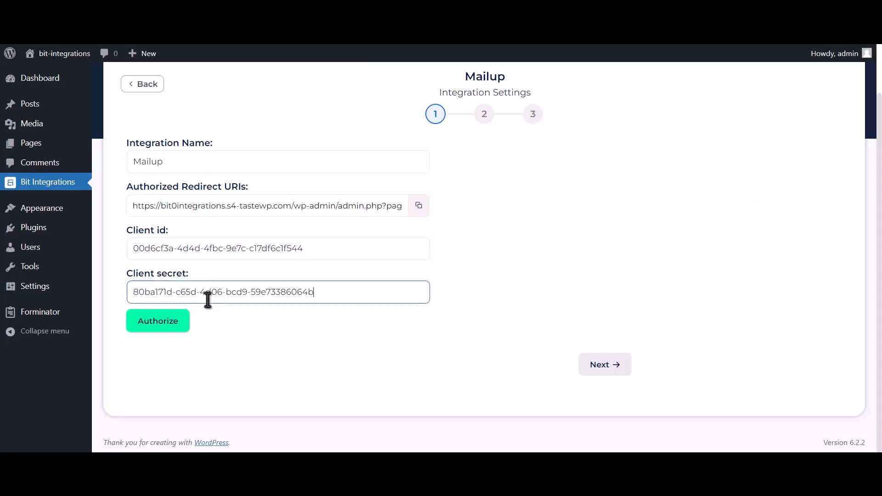
Step: Start authorization and fill the MailUp sign-in with the saved login
click(159, 322)
click(167, 203)
click(167, 235)
Step: Log on to MailUp with the saved credentials and confirm access for Bit Integrations
click(166, 235)
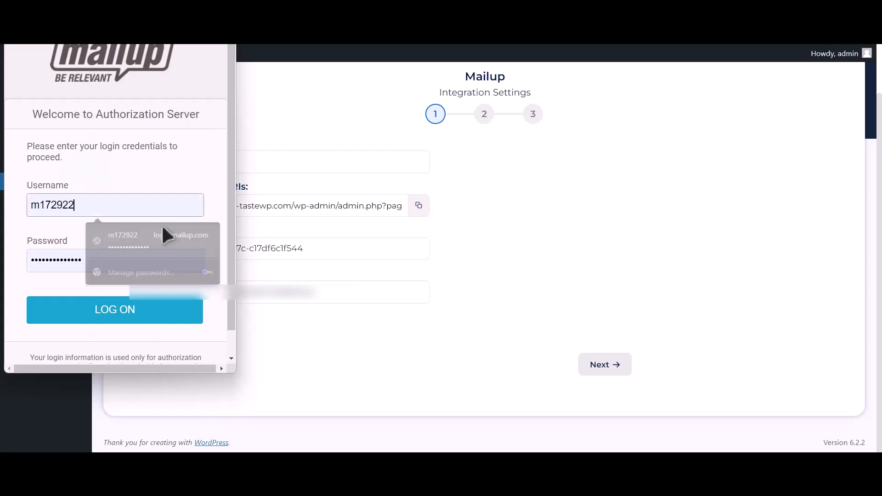
click(134, 318)
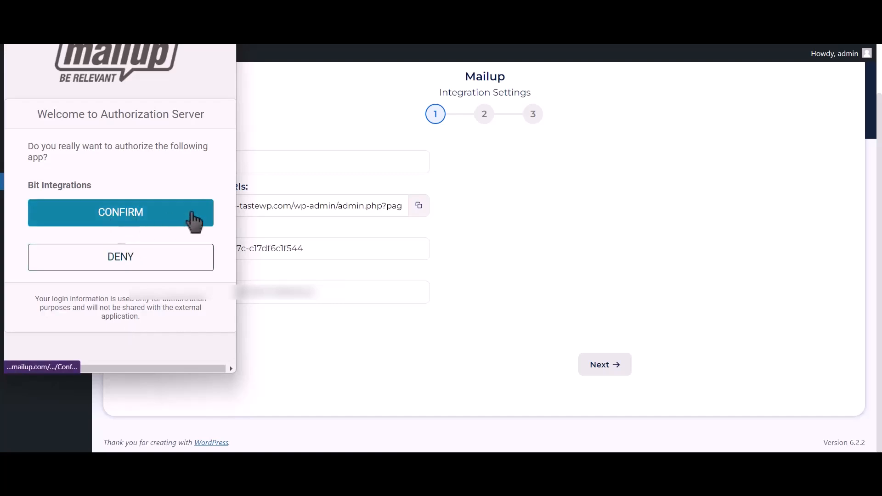
click(192, 214)
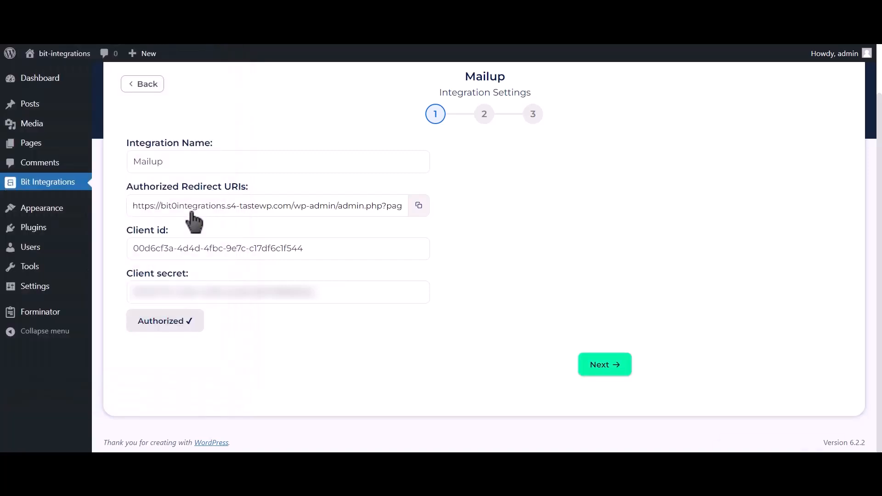
drag(733, 426, 846, 429)
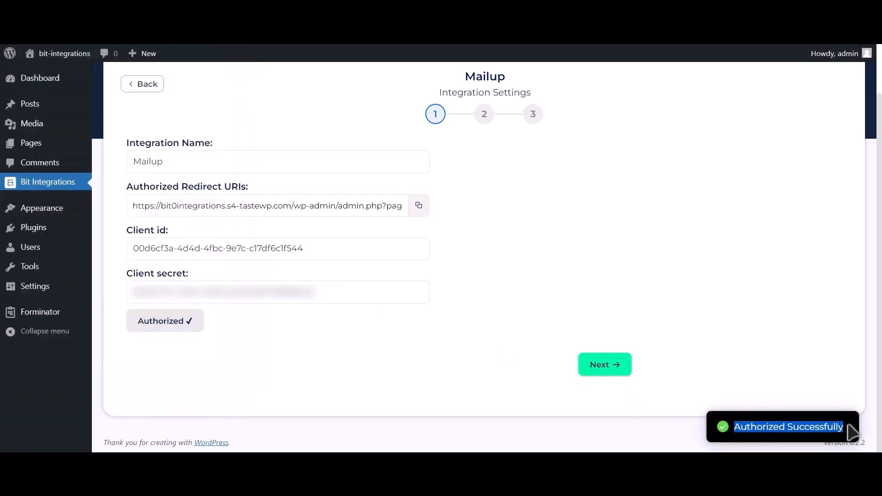
Step: Choose the News list and TEST group as the MailUp target
click(614, 371)
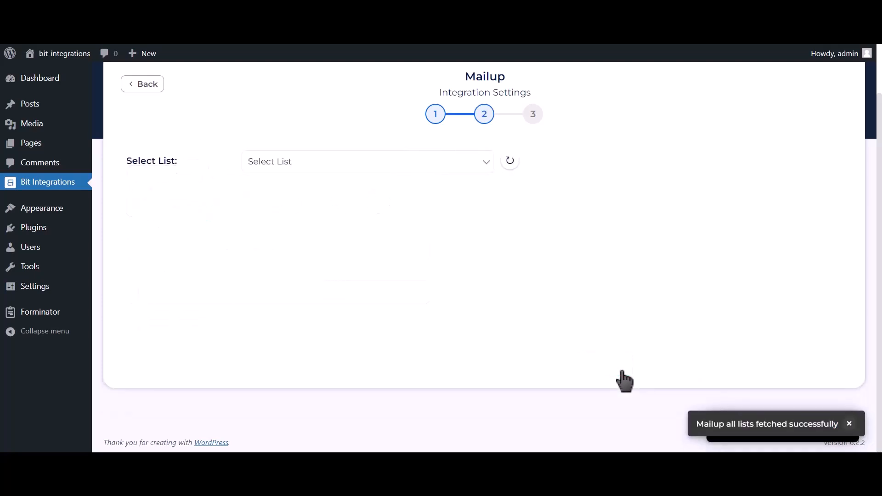
click(362, 166)
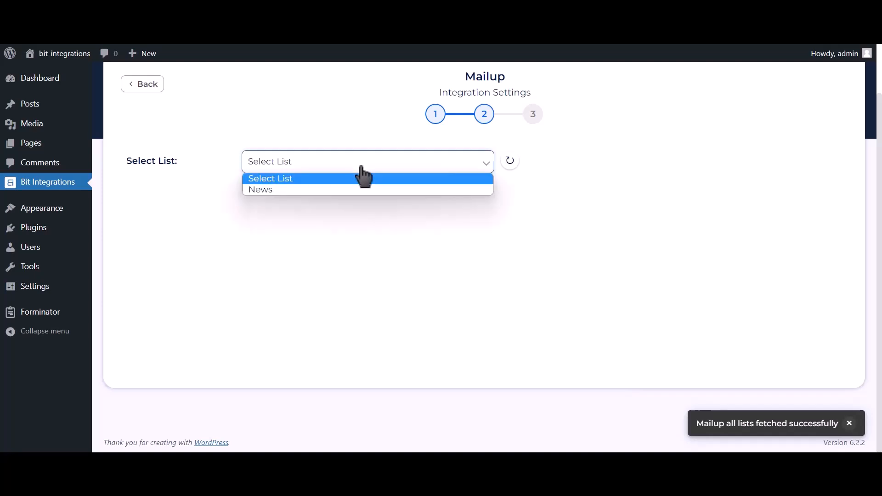
click(327, 190)
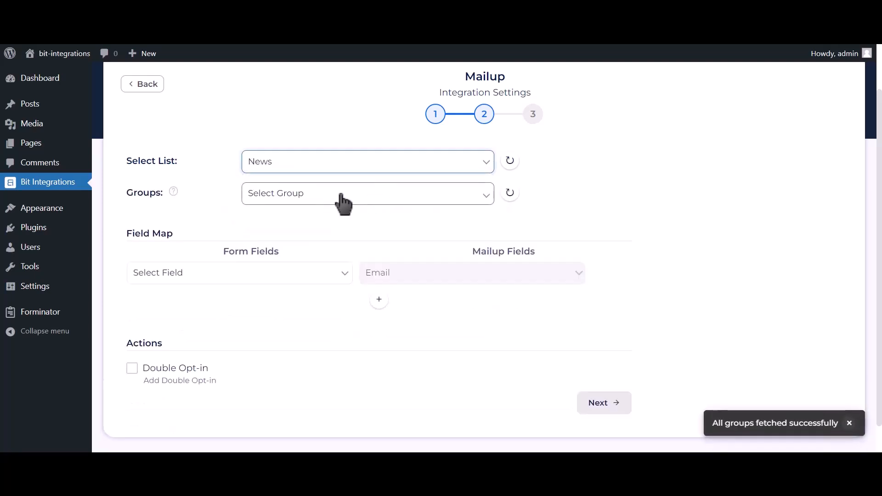
click(363, 195)
click(311, 223)
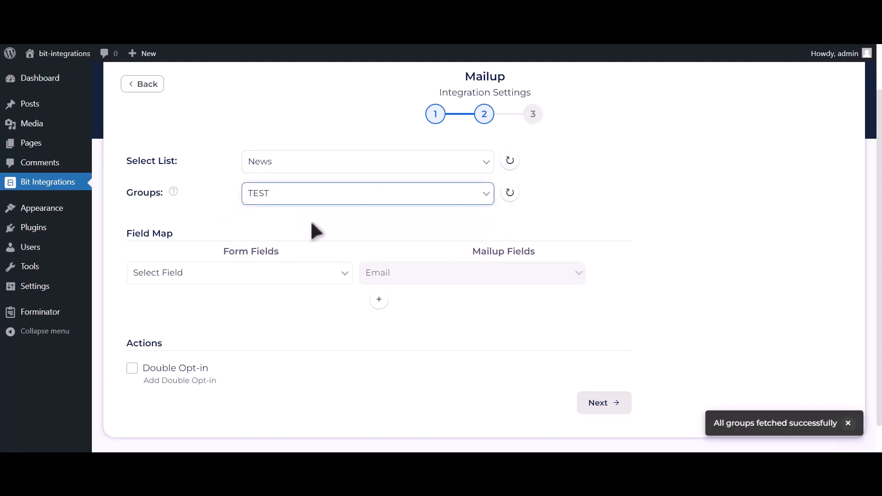
Step: Map Email Address-1 to Email and Name-1 to Last Name
click(252, 275)
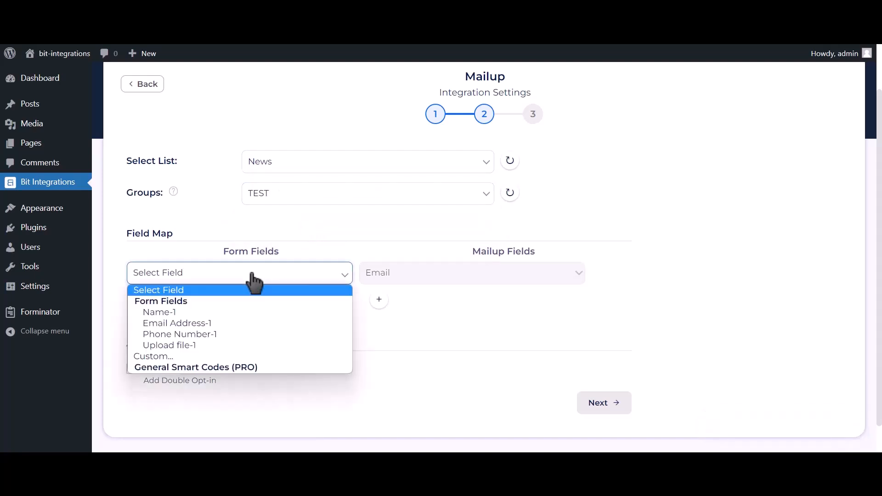
click(220, 322)
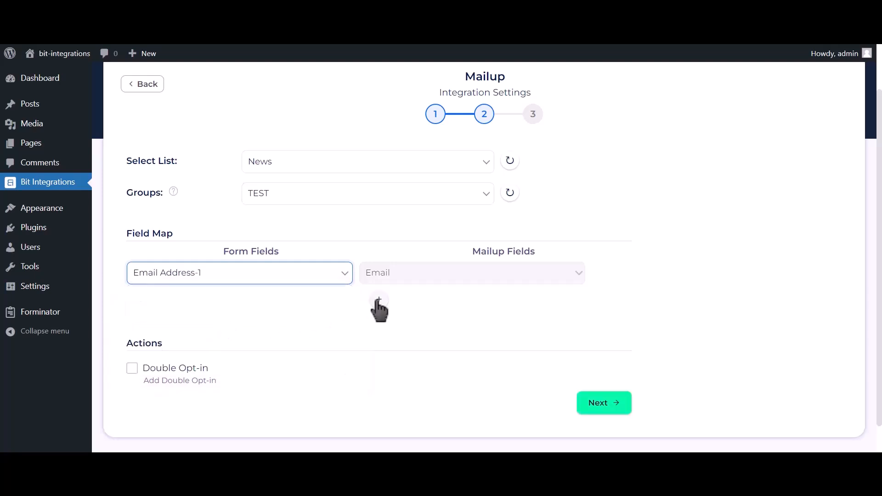
scroll(358, 289, down, 1)
click(379, 267)
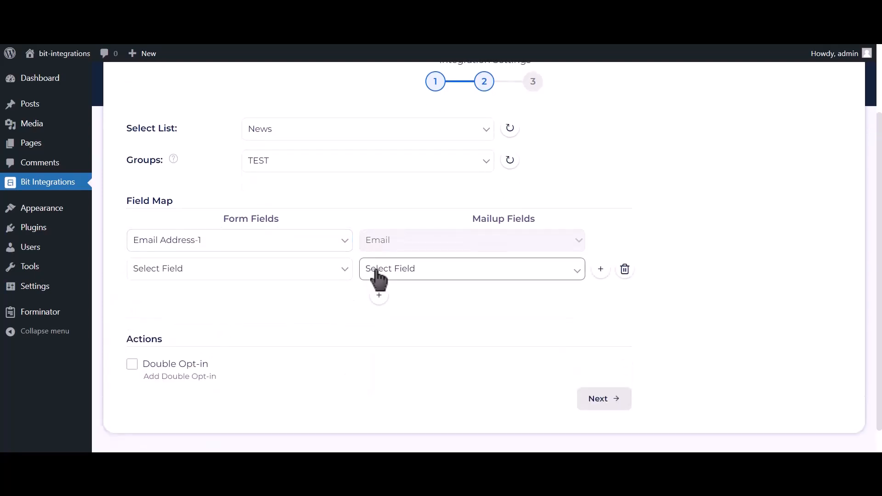
click(301, 276)
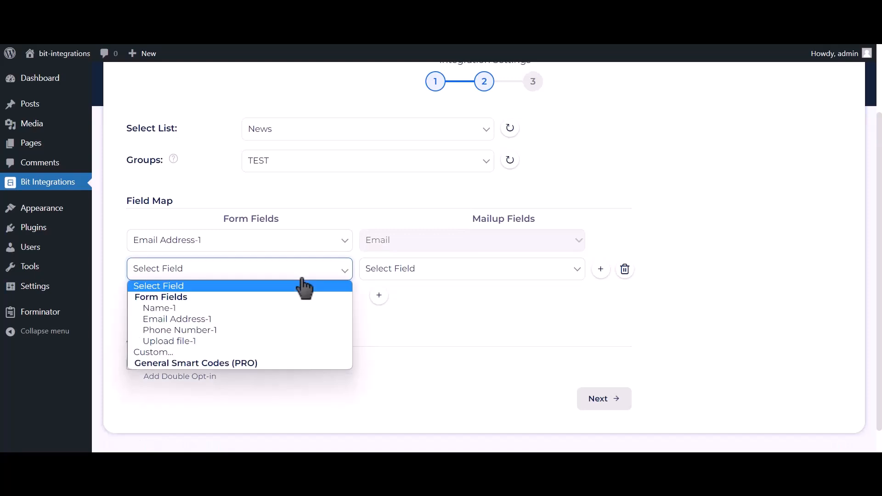
click(283, 310)
click(412, 271)
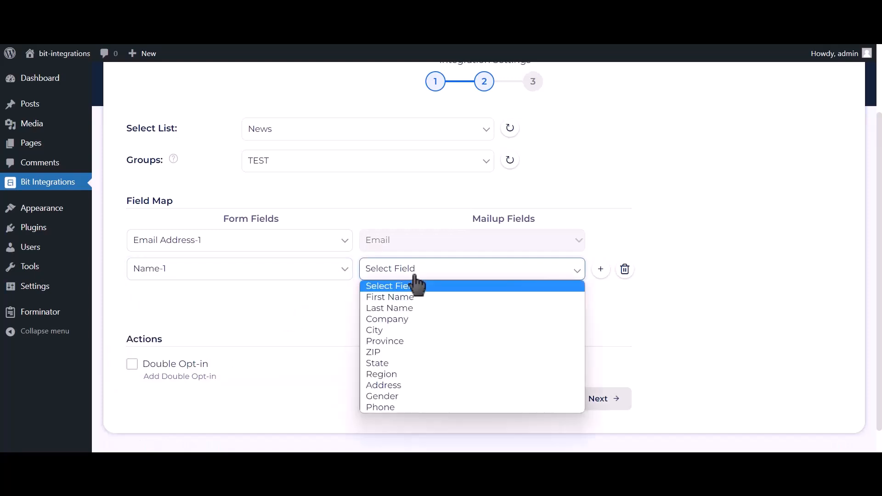
click(404, 308)
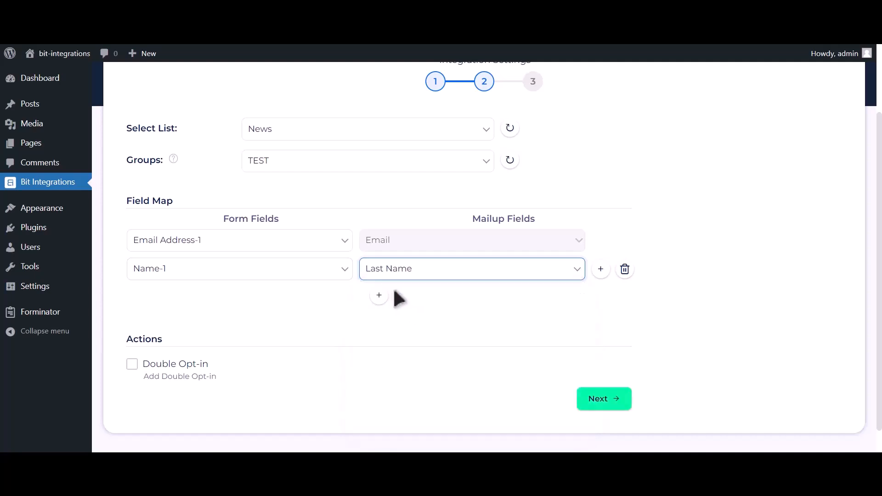
Step: Map Phone Number-1 to Phone and proceed to the final step
click(379, 295)
click(238, 306)
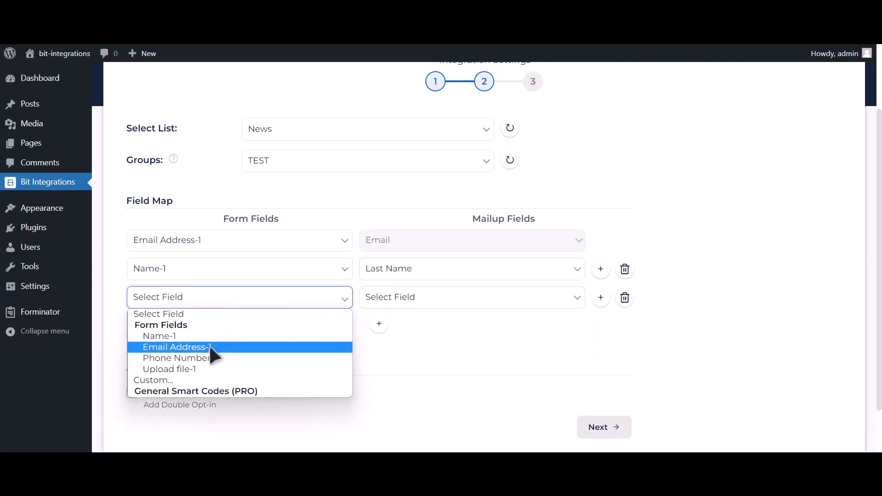
click(208, 357)
click(392, 306)
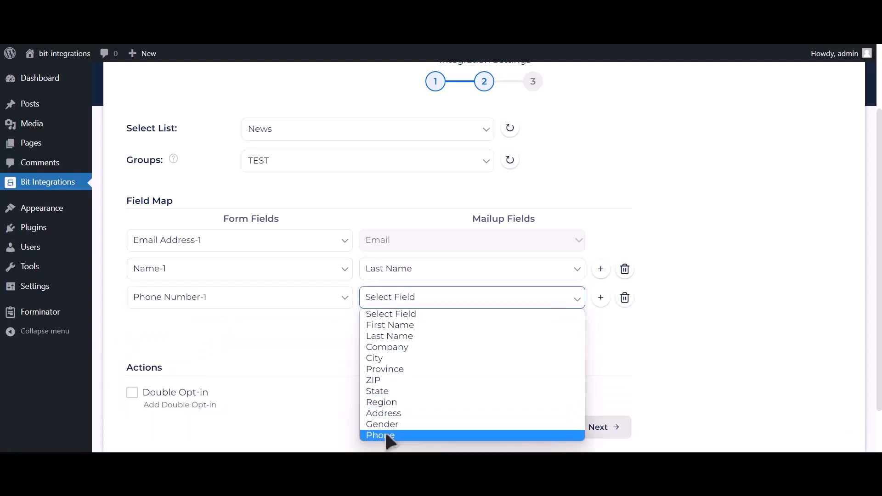
click(386, 437)
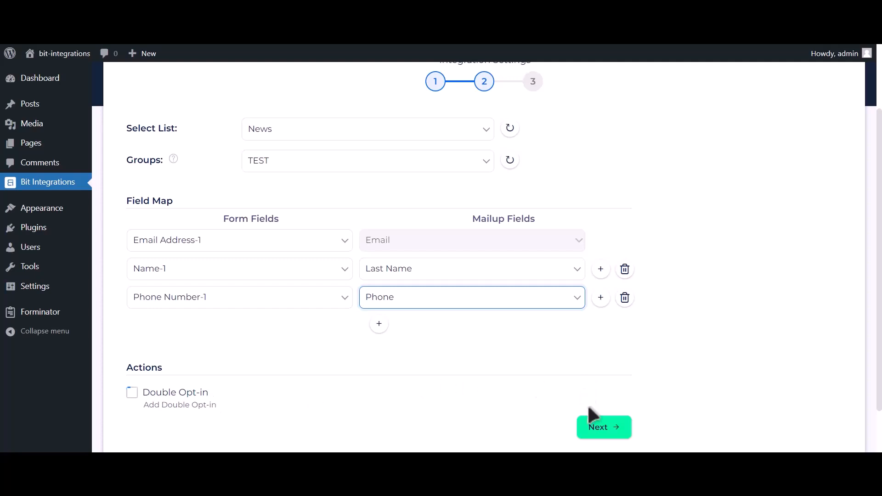
click(614, 432)
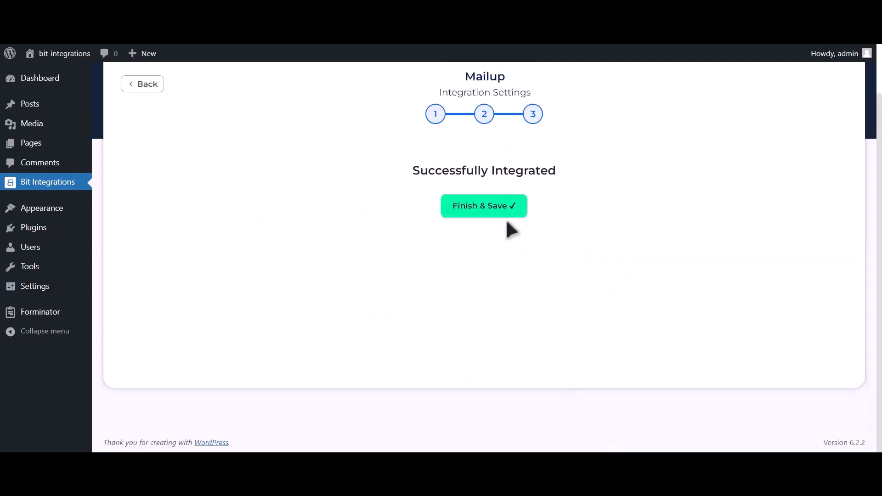
Step: Save the integration, then submit the form with name 'Bit Integrations', a support e-mail and a test phone
click(502, 216)
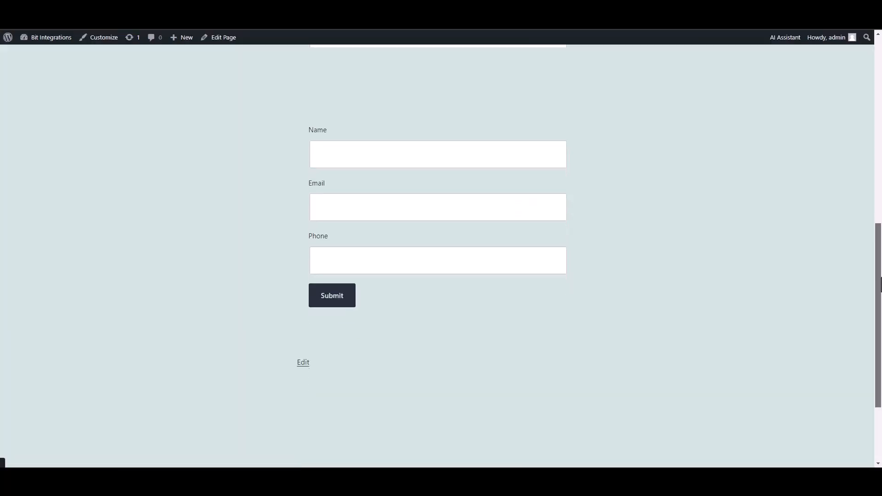
scroll(535, 189, up, 1)
click(534, 186)
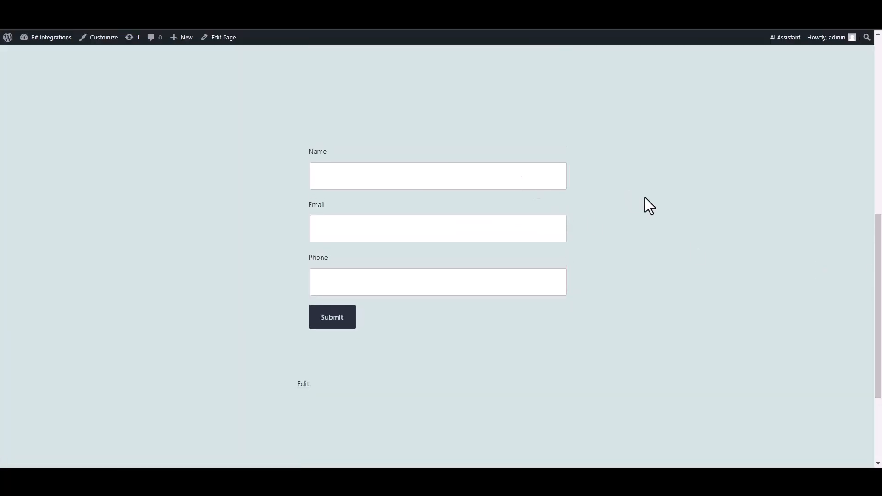
text(Bit Integrations)
click(504, 223)
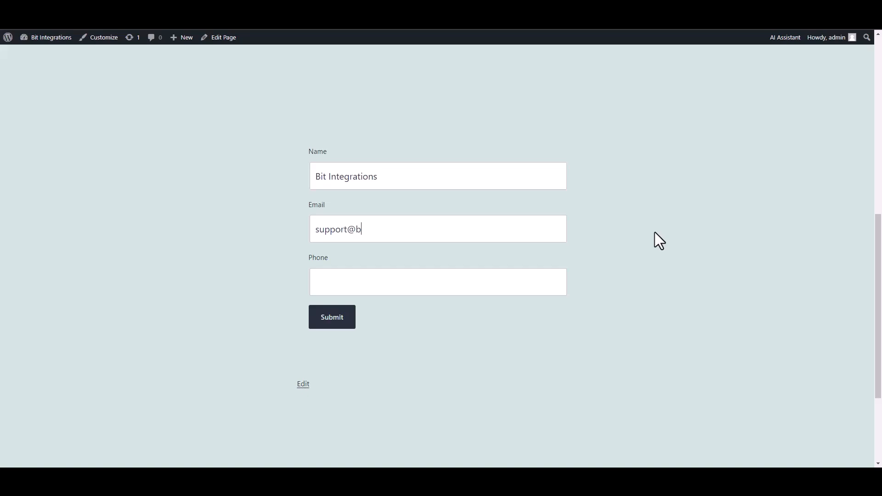
click(515, 283)
text(444555666)
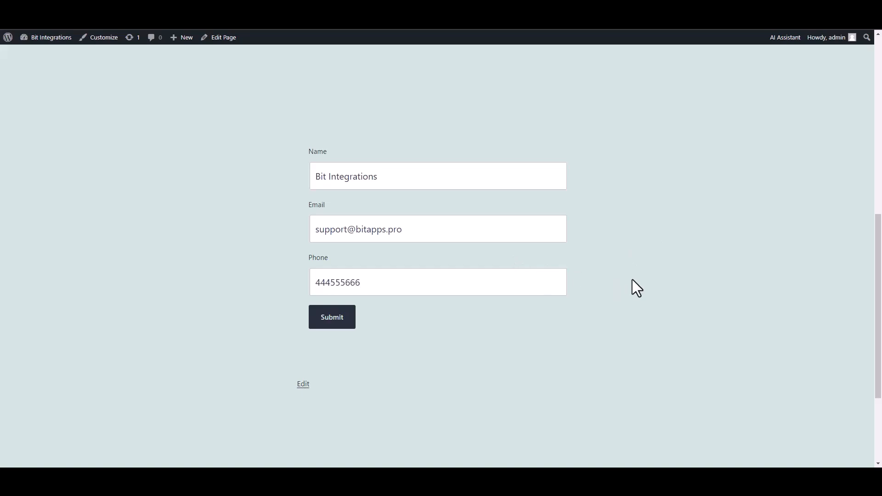
click(352, 325)
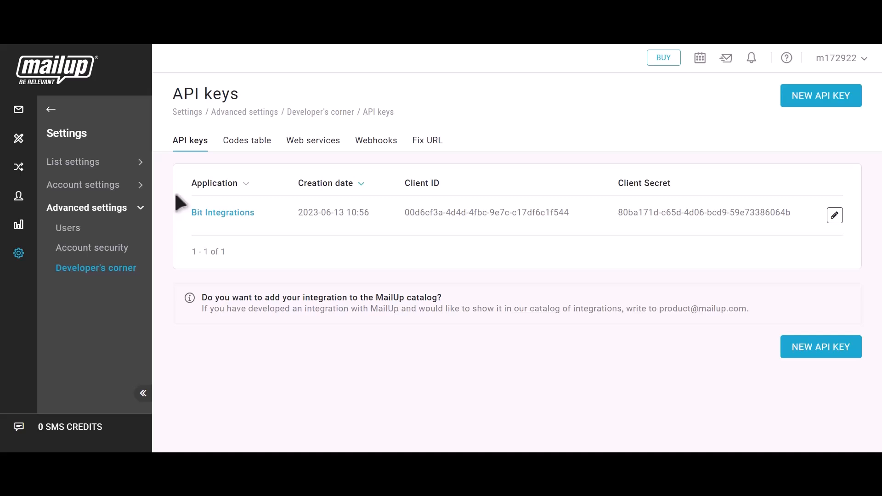
Step: Go back in MailUp's sidebar to Recipients > Email to show the subscribed list
click(51, 109)
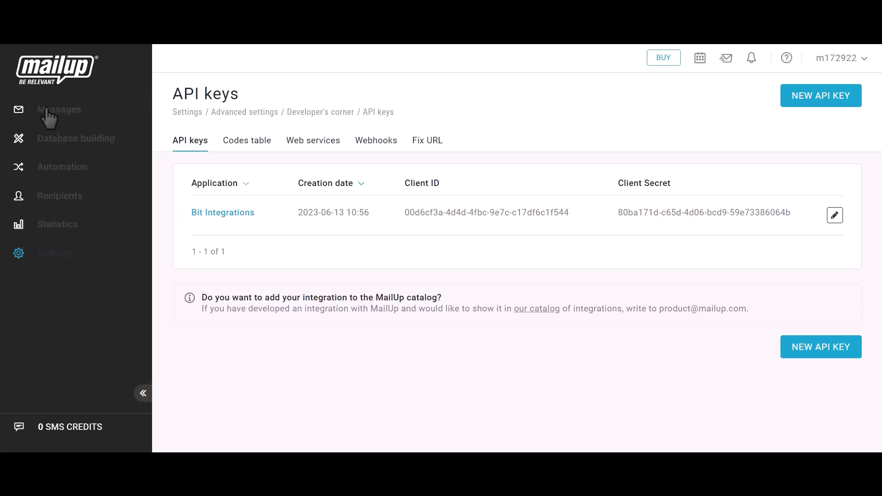
click(54, 197)
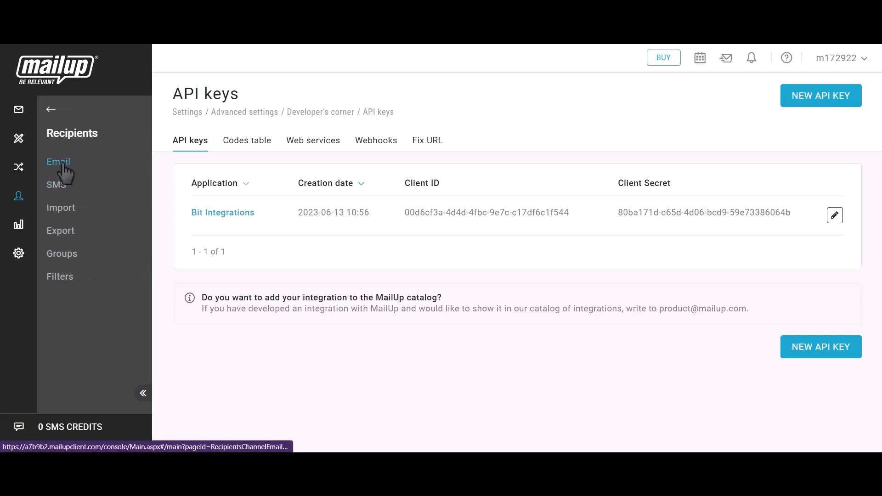
click(63, 168)
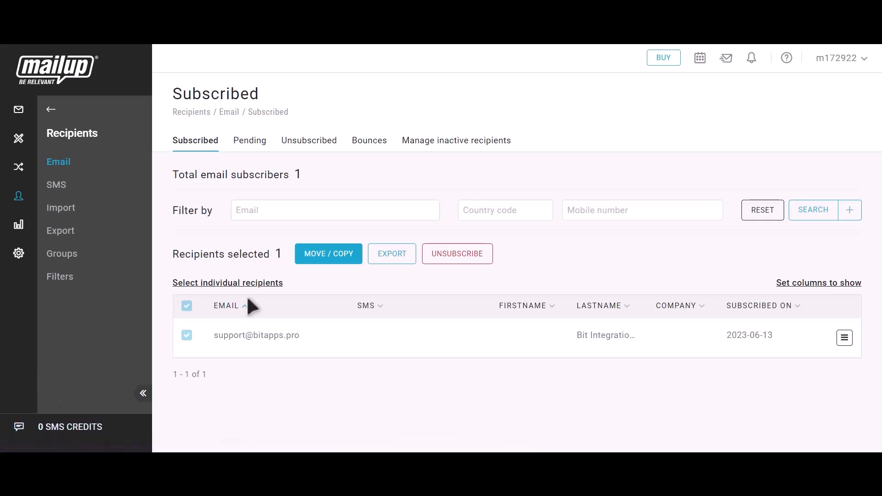
Step: Highlight the new subscriber's e-mail address and last name to confirm the 2023-06-13 signup
drag(212, 335, 303, 335)
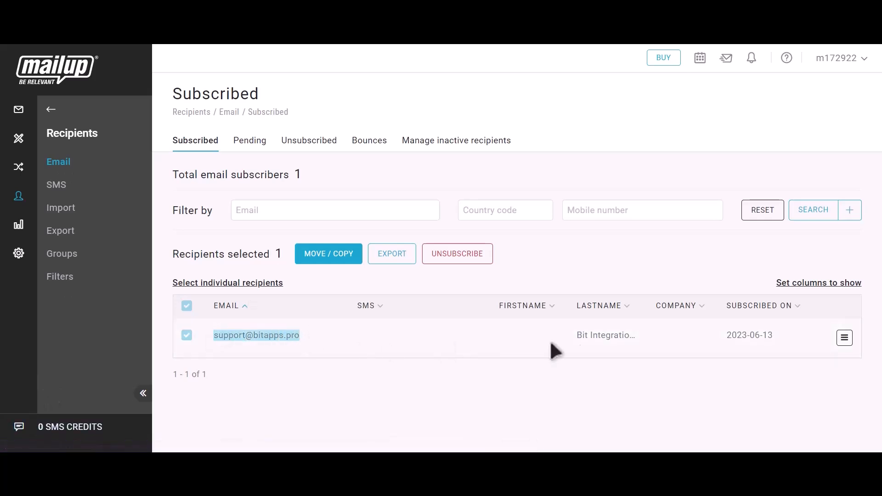
drag(576, 334, 641, 338)
click(645, 340)
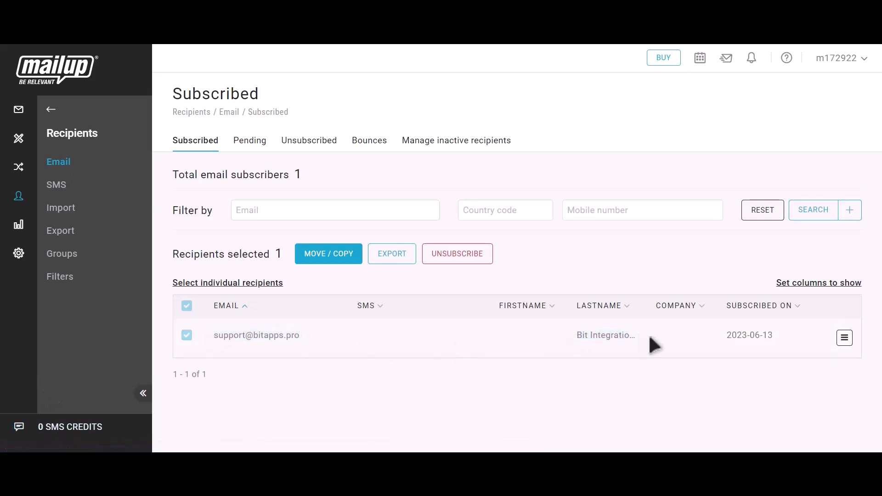